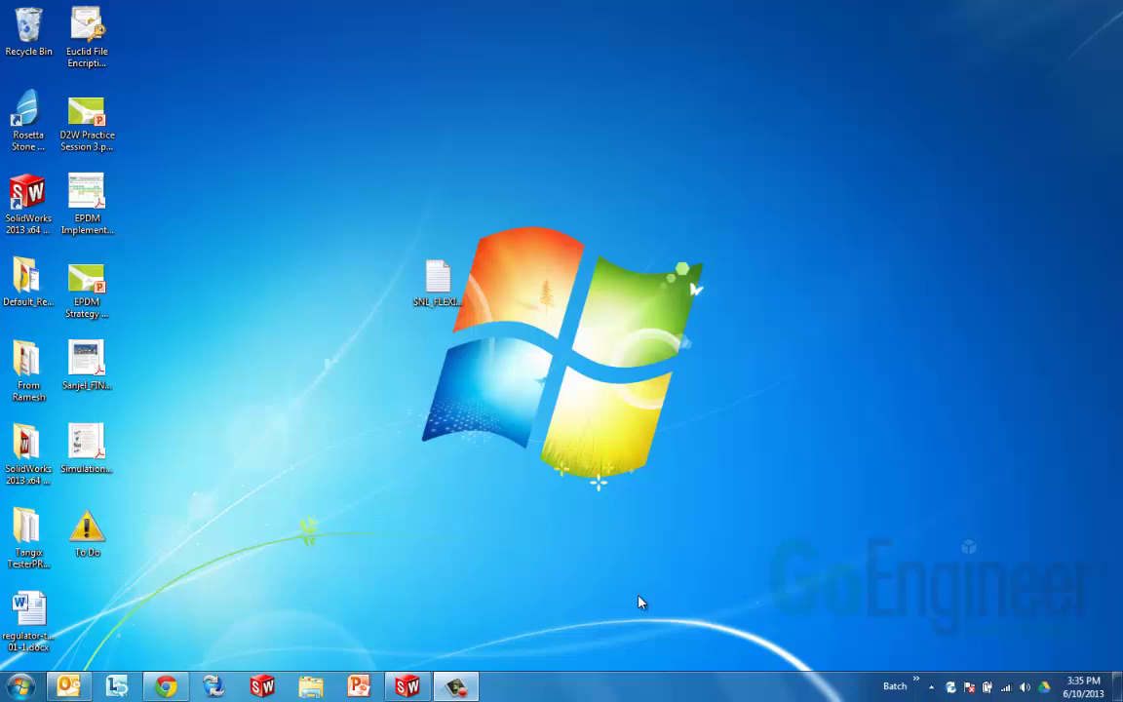
Move the SNL_FLEXID license .txt file on the desktop to the left of the Windows logo
{"action": "left_click_drag", "start_coordinate": [435, 279], "coordinate": [322, 285]}
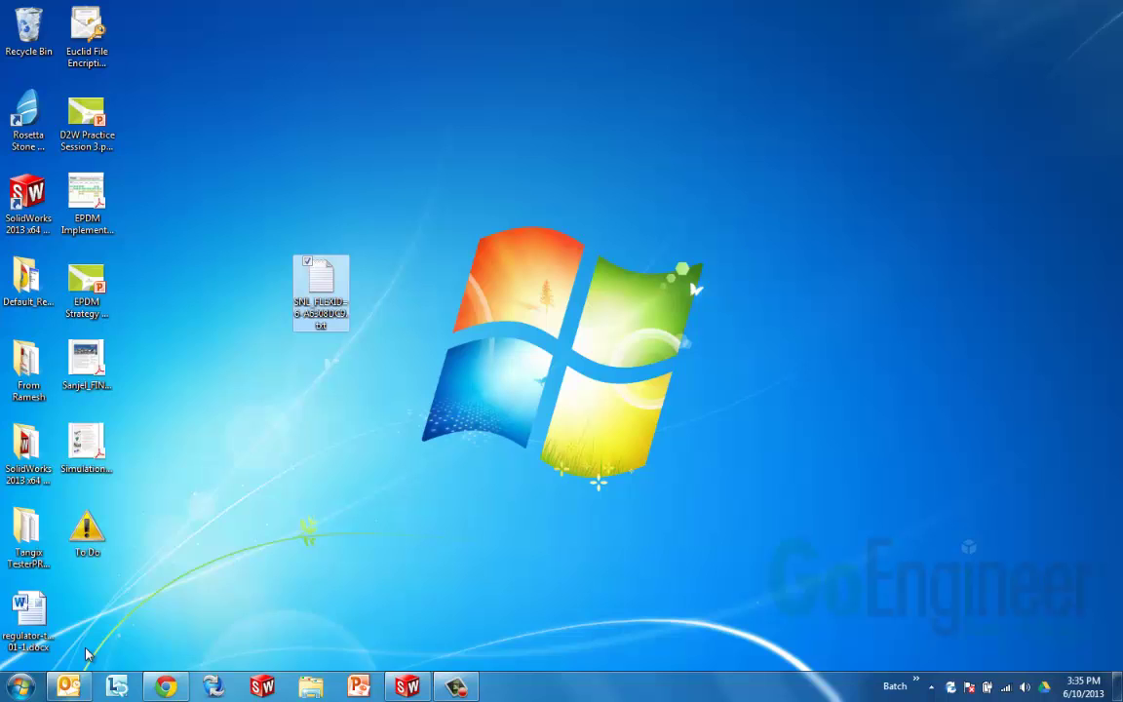
Launch Internet Explorer, go to solidworks.com, and reach the Customer Portal sign-in page through Login
{"action": "left_click", "coordinate": [19, 686]}
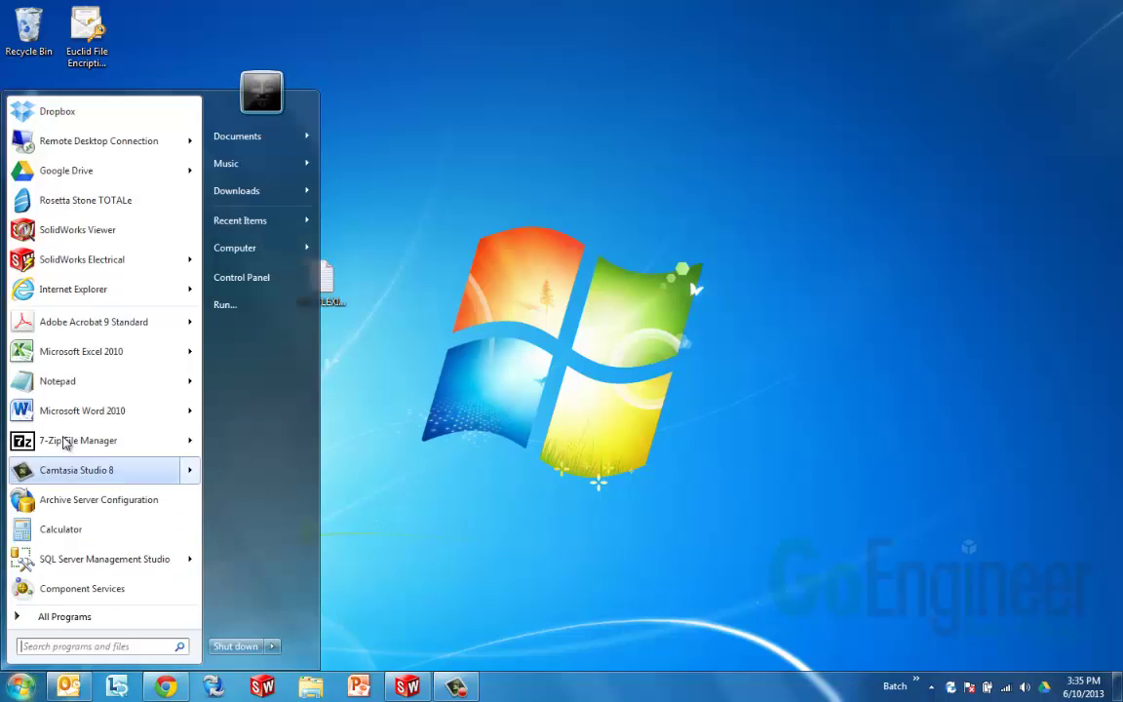
{"action": "left_click", "coordinate": [78, 293]}
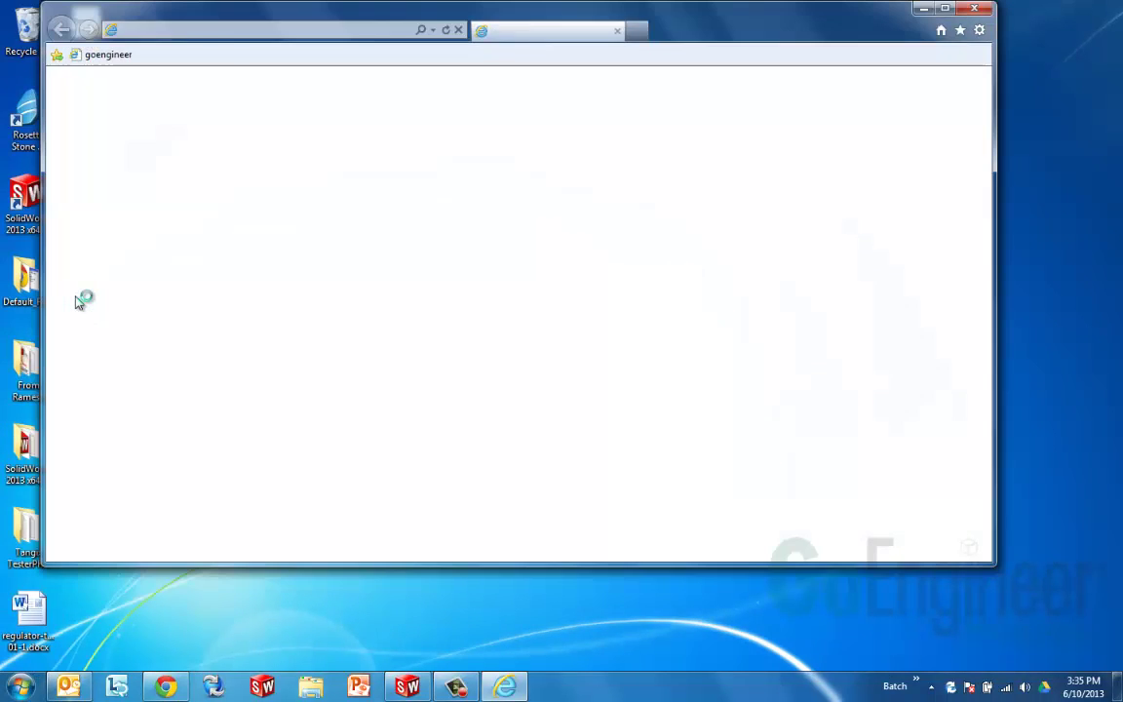
{"action": "left_click", "coordinate": [260, 31]}
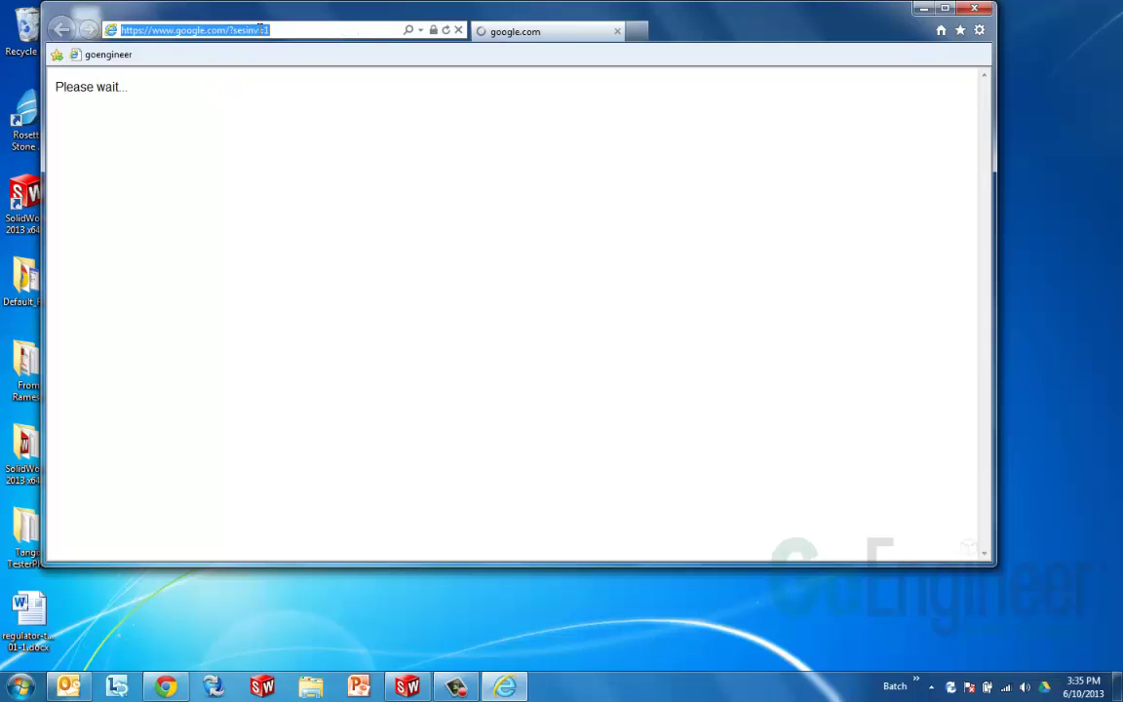
{"action": "type", "text": "g"}
{"action": "type", "text": "olidworks.com/"}
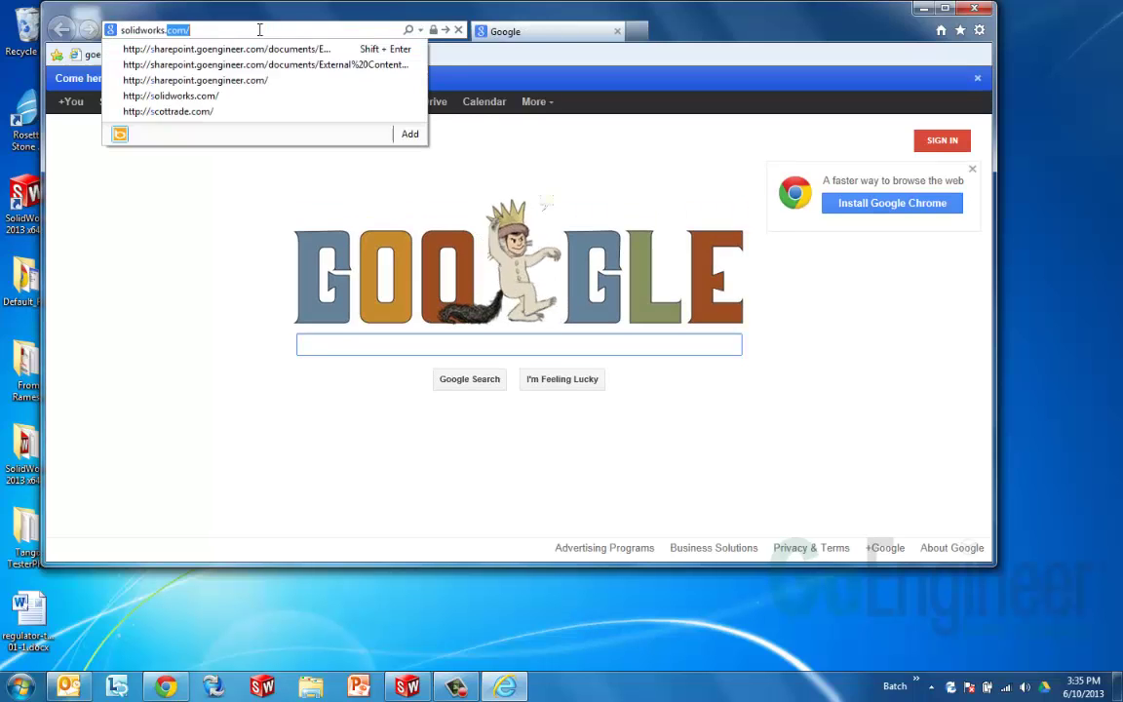
{"action": "key", "text": "Return"}
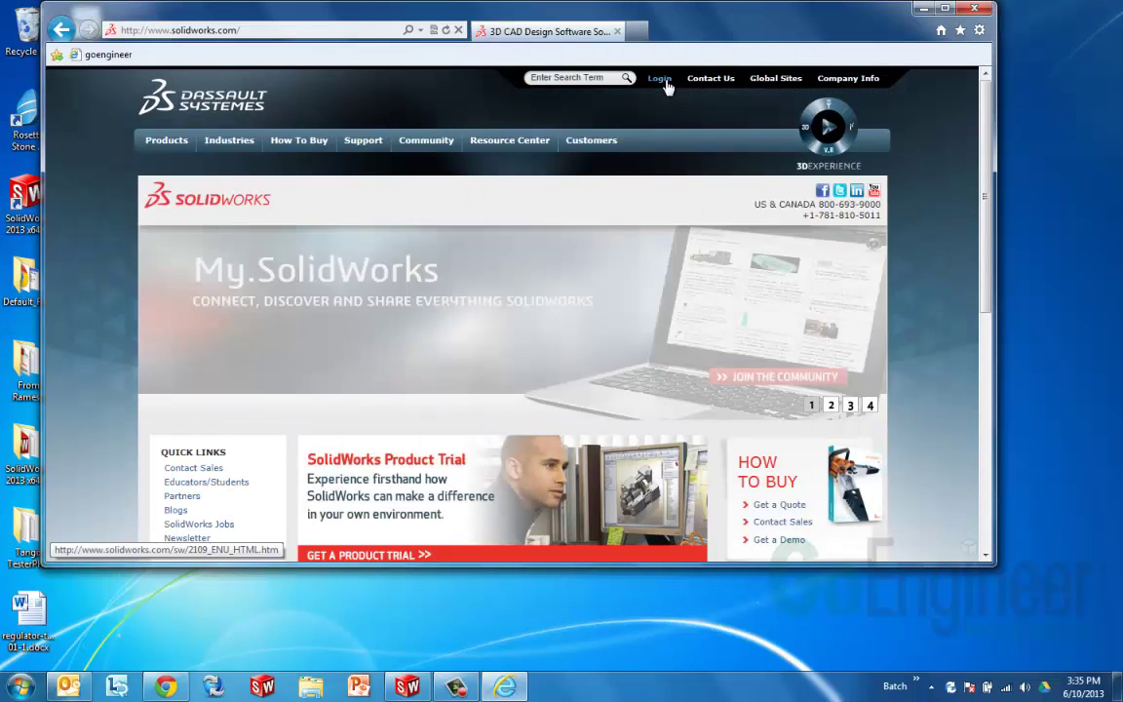
{"action": "left_click", "coordinate": [668, 88]}
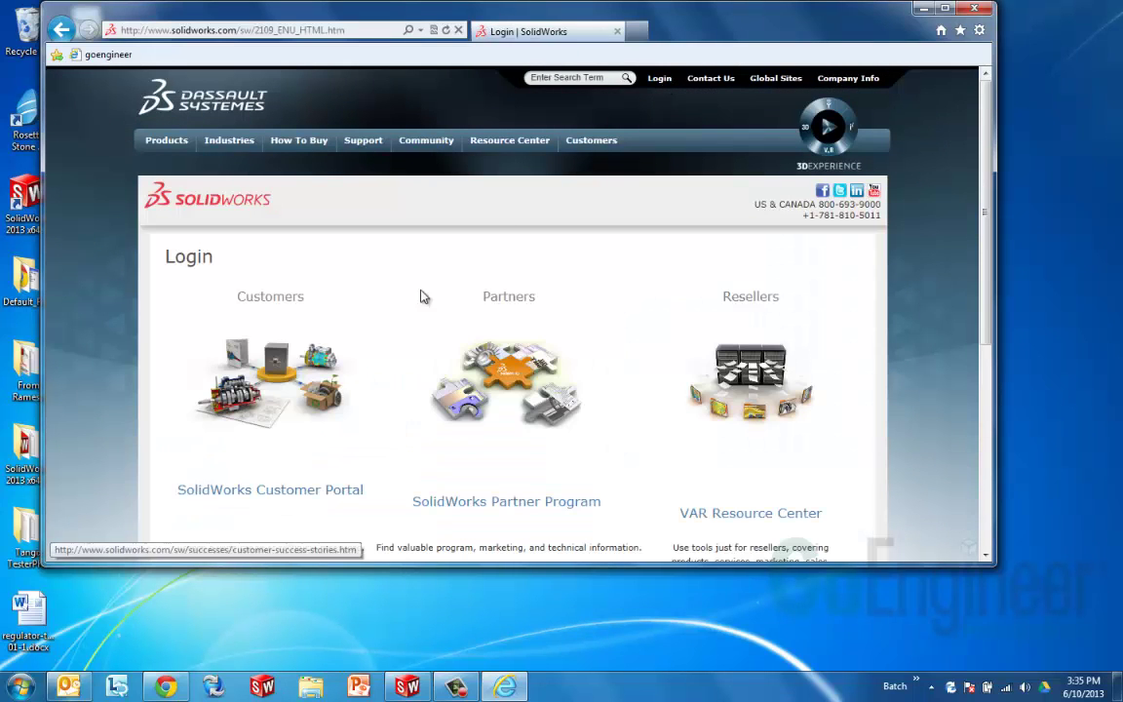
{"action": "left_click", "coordinate": [275, 491]}
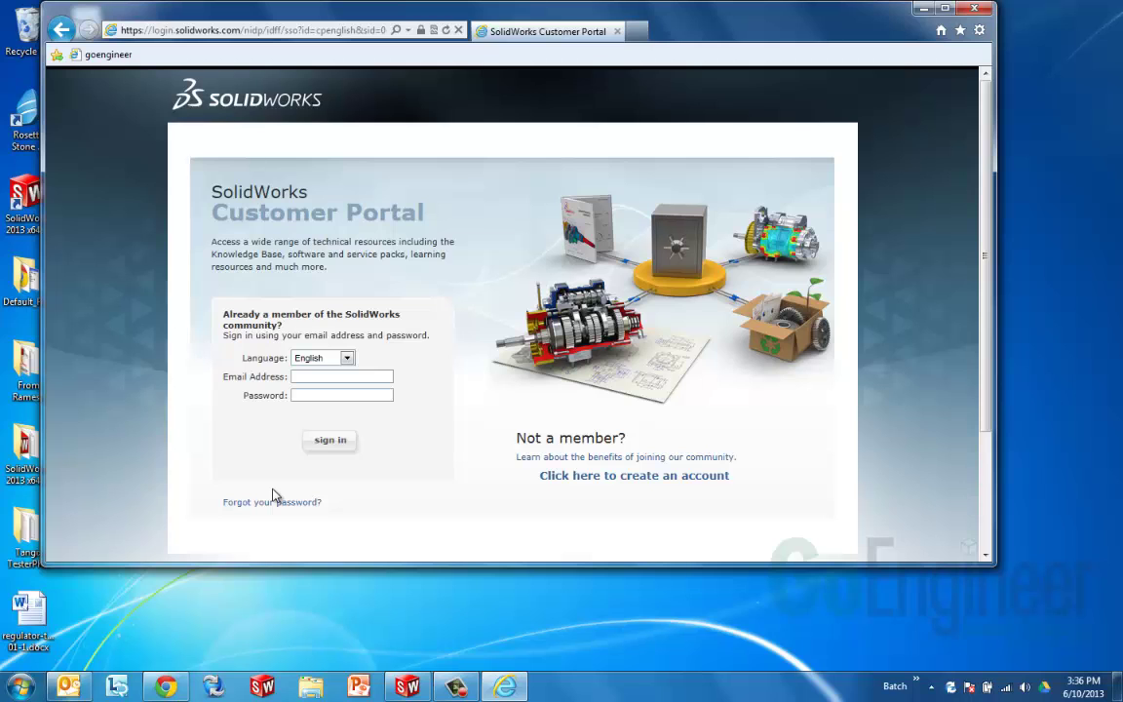
Close the browser, then review the SNL_FLEXID license file in Notepad and close it
{"action": "left_click", "coordinate": [976, 9]}
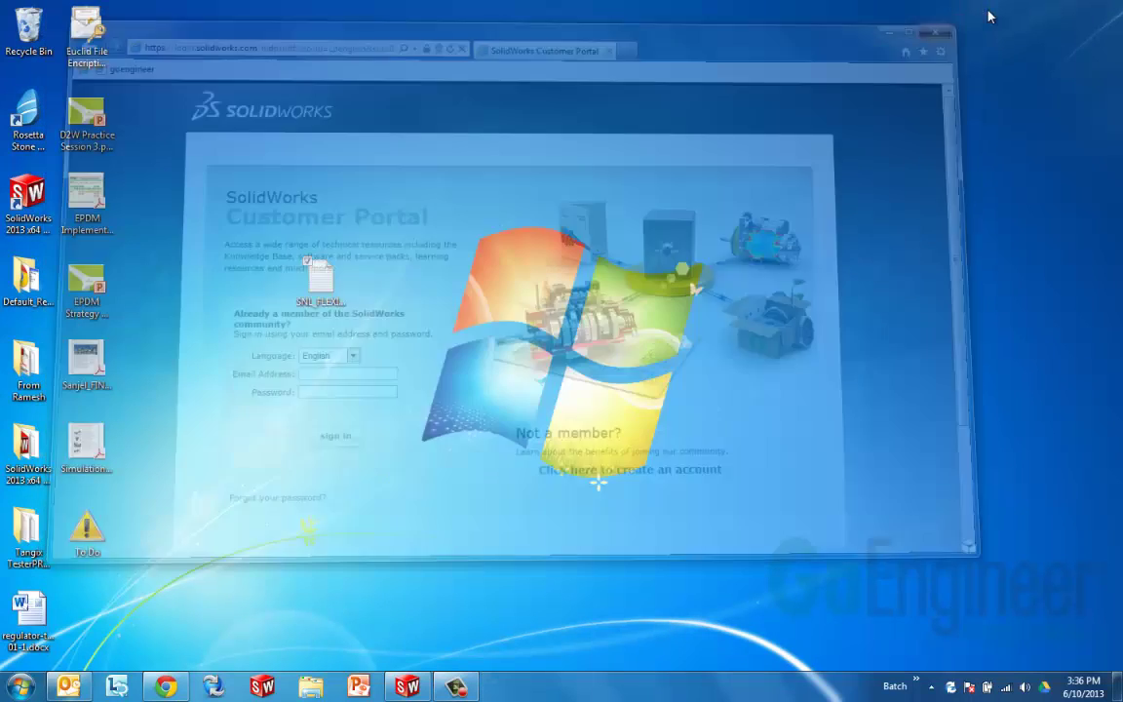
{"action": "left_click_drag", "start_coordinate": [321, 275], "coordinate": [380, 207]}
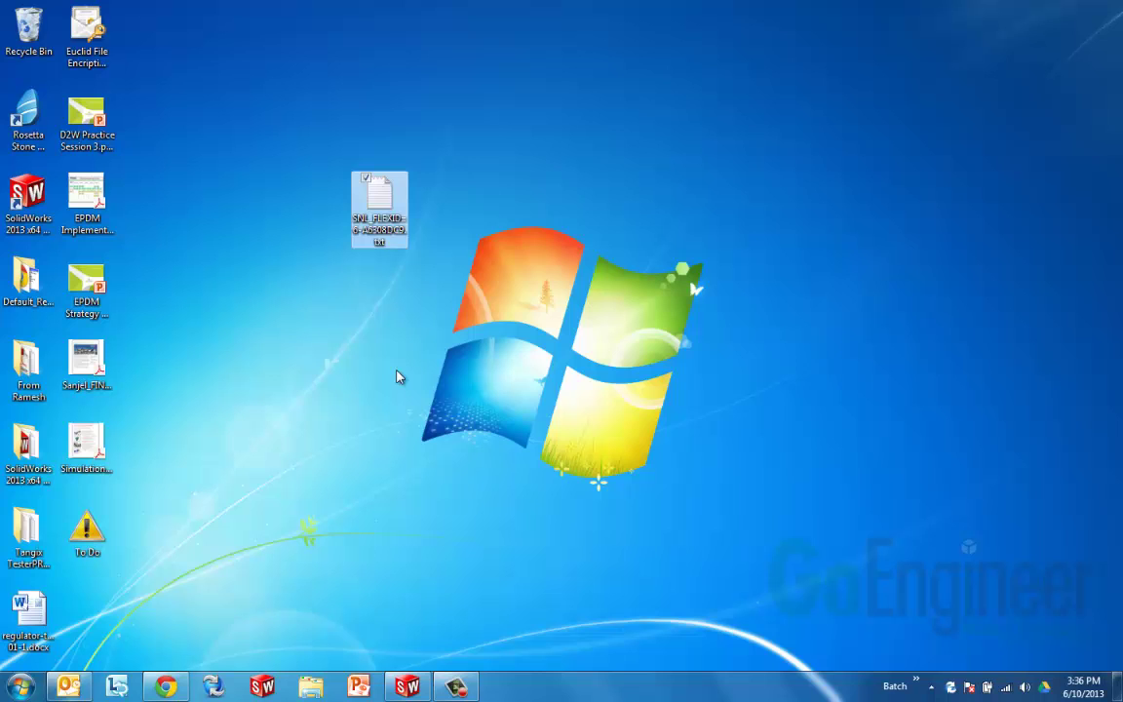
{"action": "double_click", "coordinate": [378, 199]}
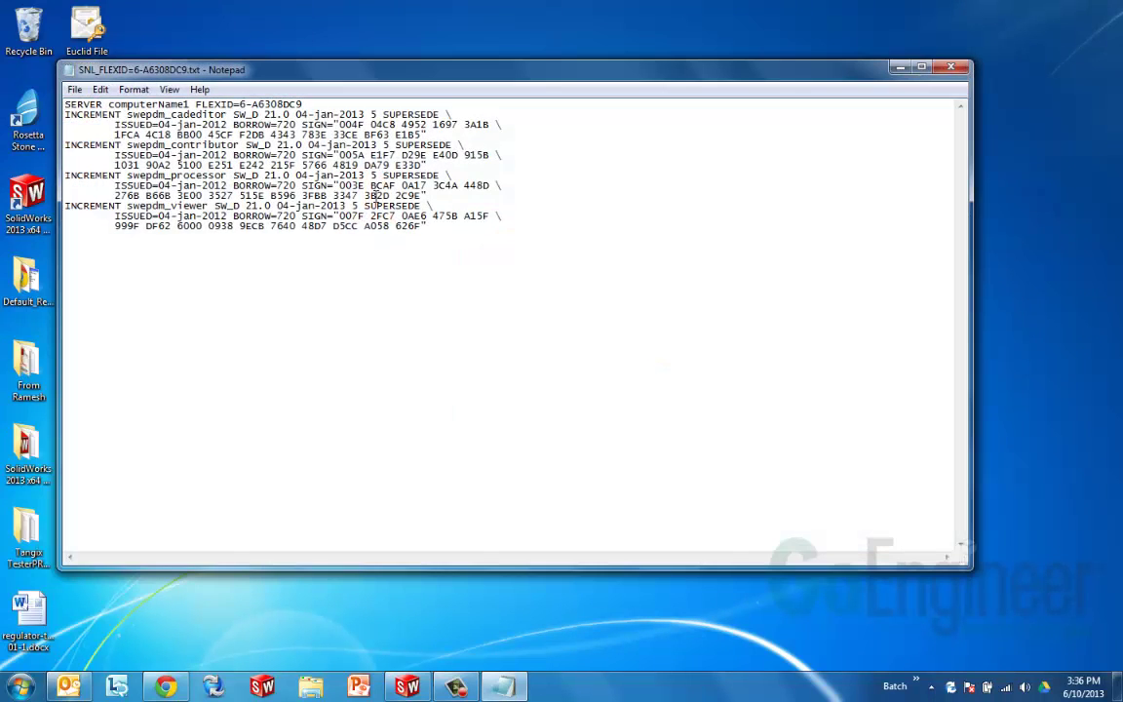
{"action": "left_click", "coordinate": [951, 66]}
{"action": "left_click", "coordinate": [366, 185]}
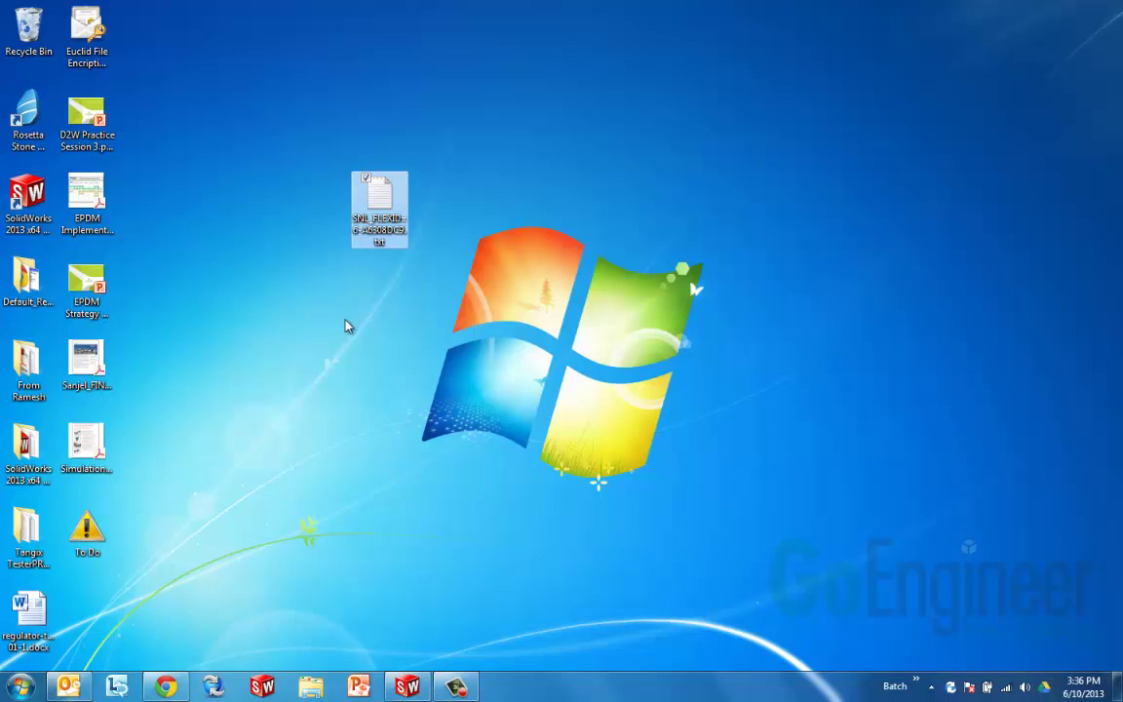
Start Enterprise PDM Administration from All Programs and log in to the DEV vault
{"action": "left_click", "coordinate": [28, 689]}
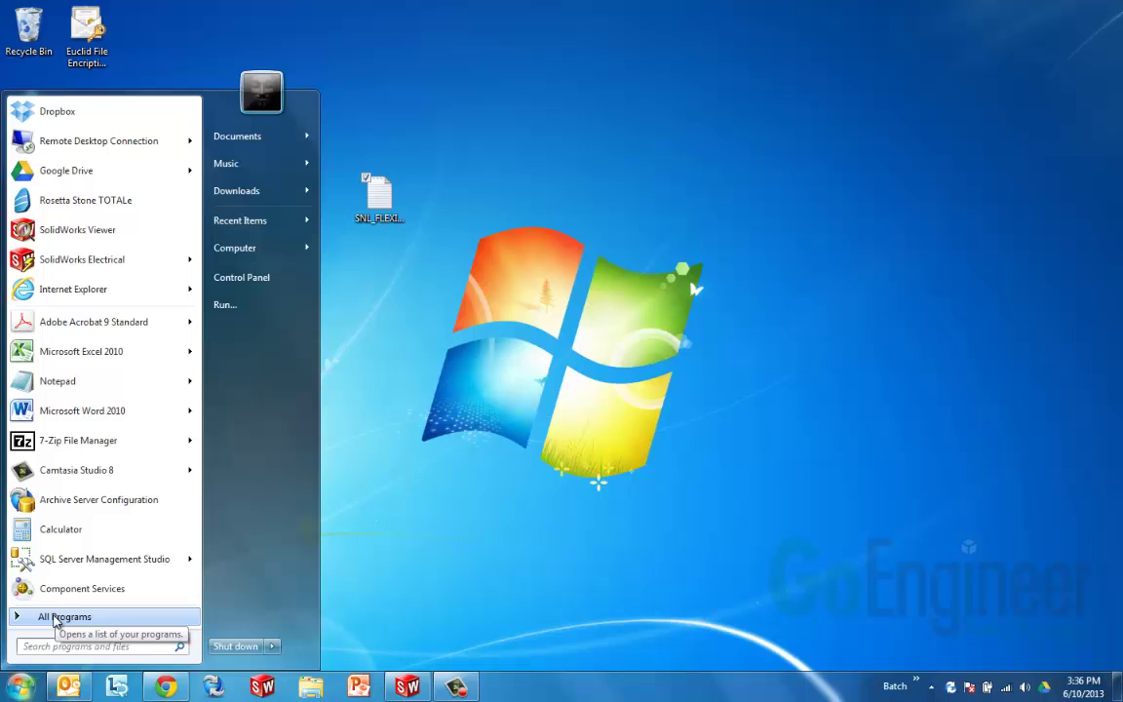
{"action": "left_click", "coordinate": [54, 618]}
{"action": "left_click", "coordinate": [55, 618]}
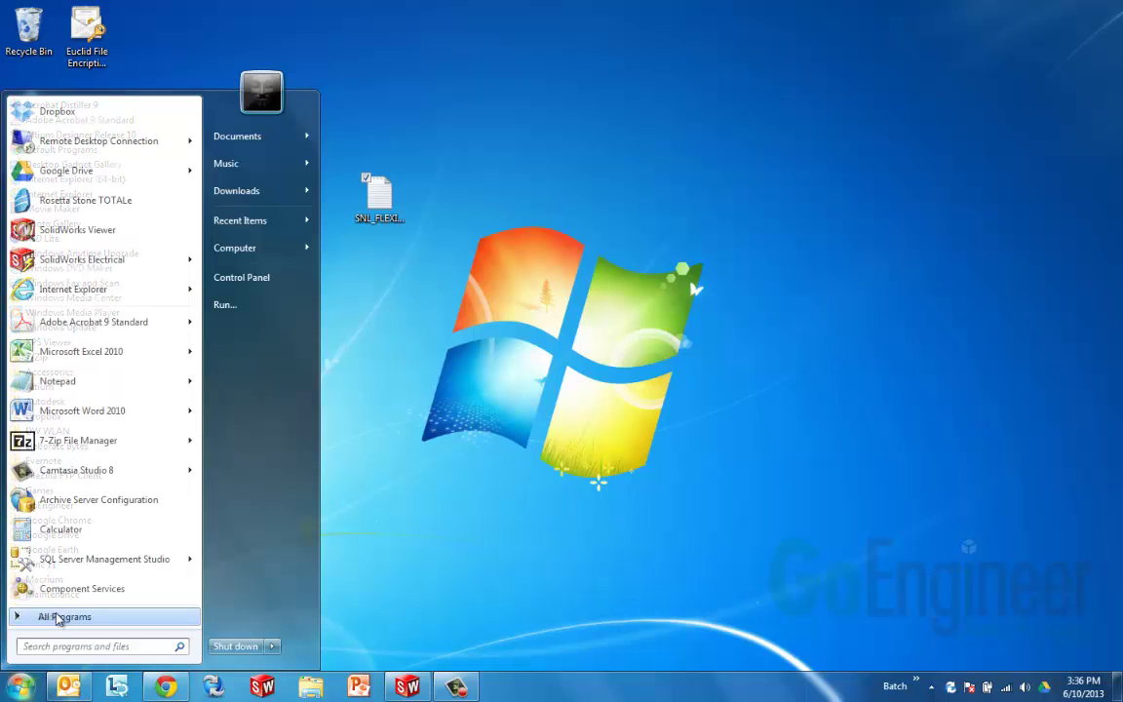
{"action": "left_click", "coordinate": [111, 613]}
{"action": "scroll", "coordinate": [95, 566], "scroll_direction": "down", "scroll_amount": 7}
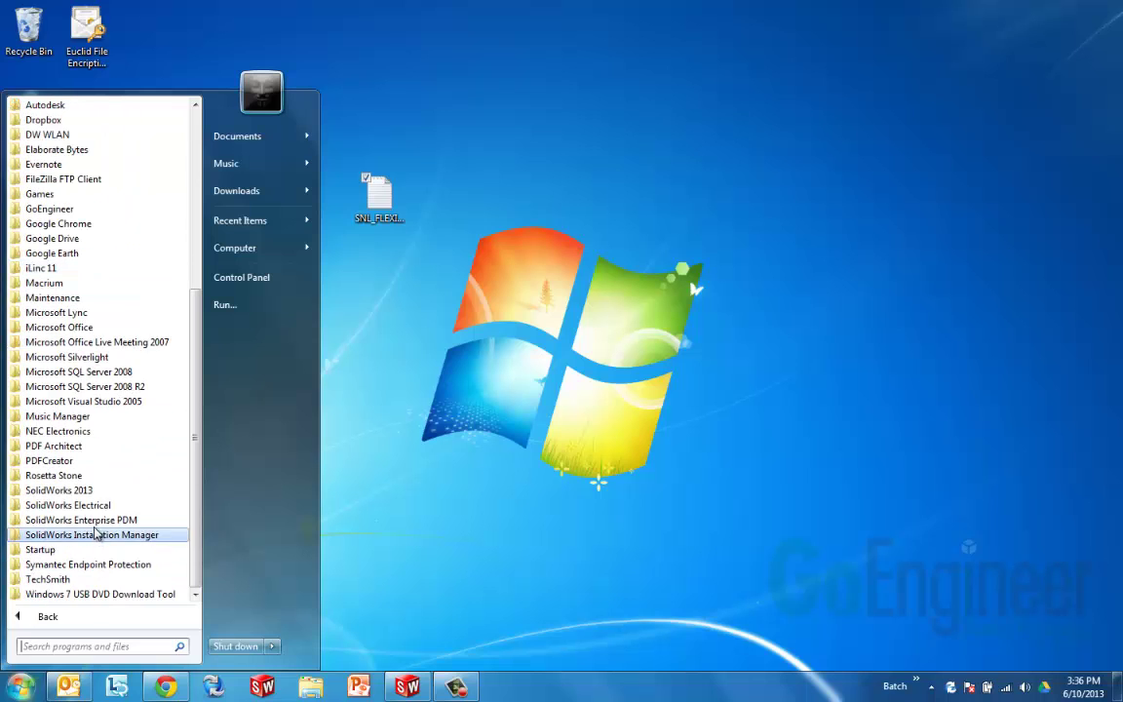
{"action": "left_click", "coordinate": [96, 522]}
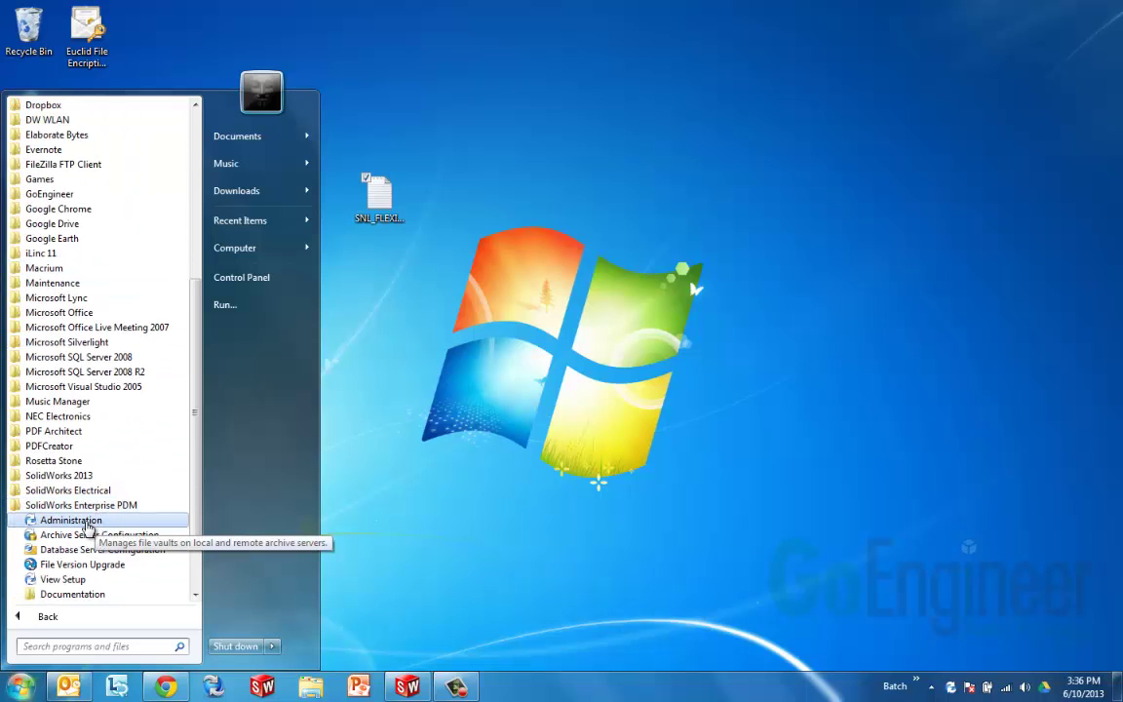
{"action": "left_click", "coordinate": [86, 524]}
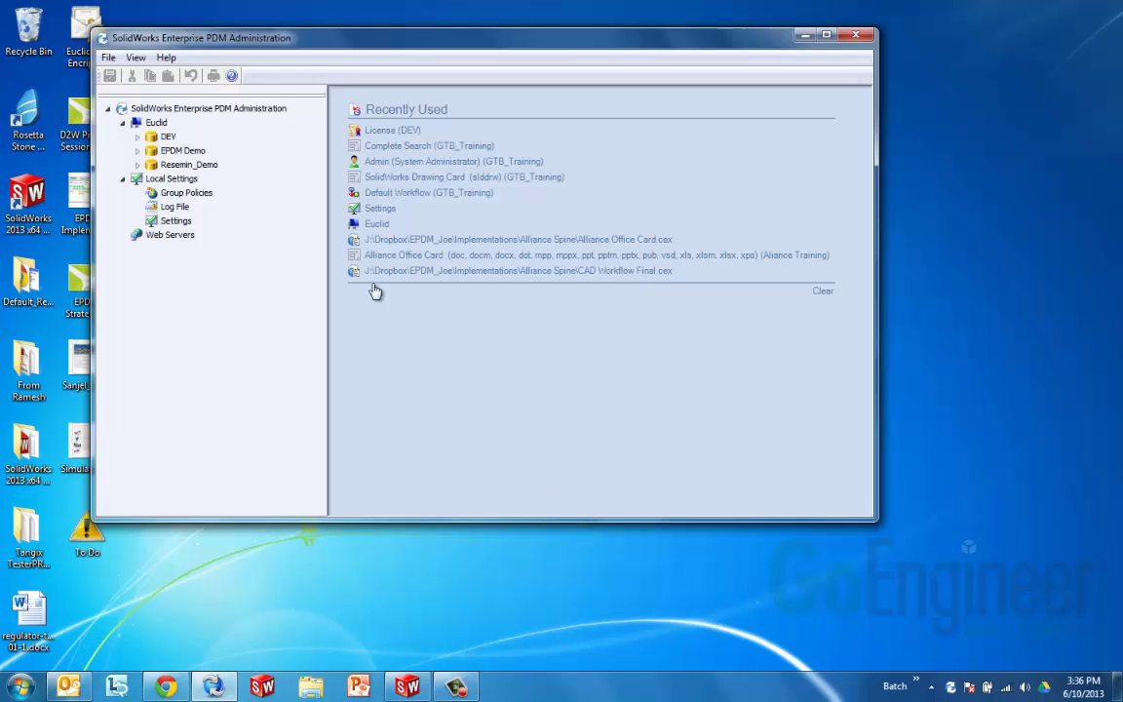
{"action": "left_click", "coordinate": [138, 138]}
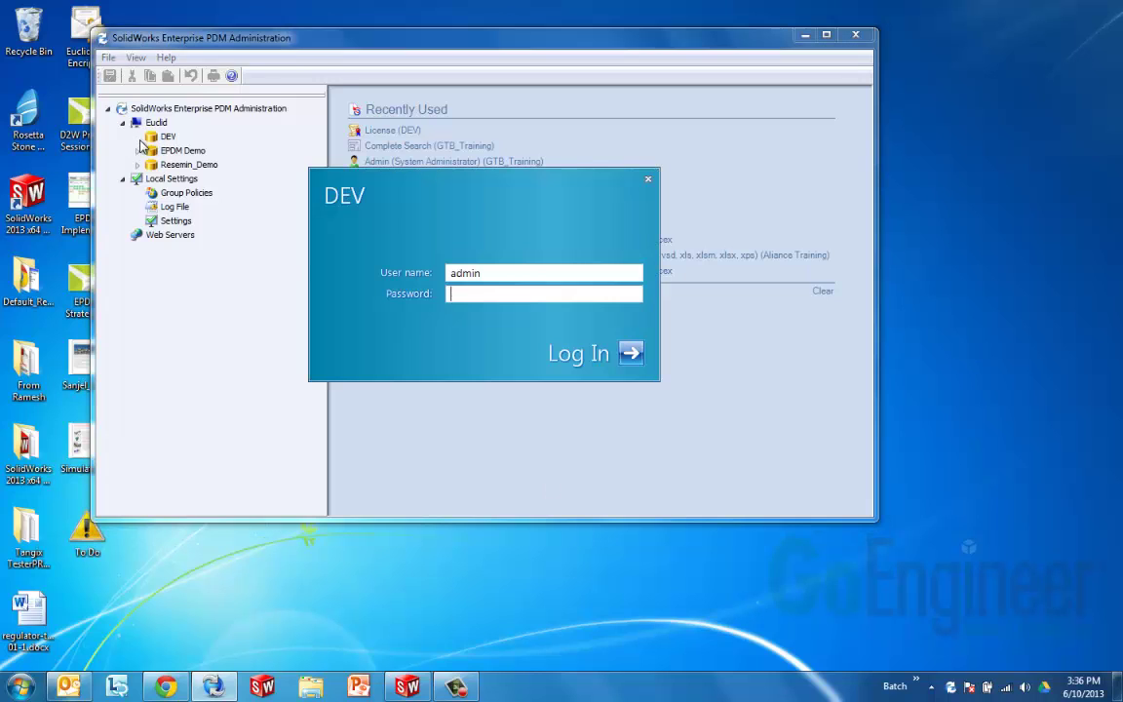
{"action": "left_click", "coordinate": [632, 352]}
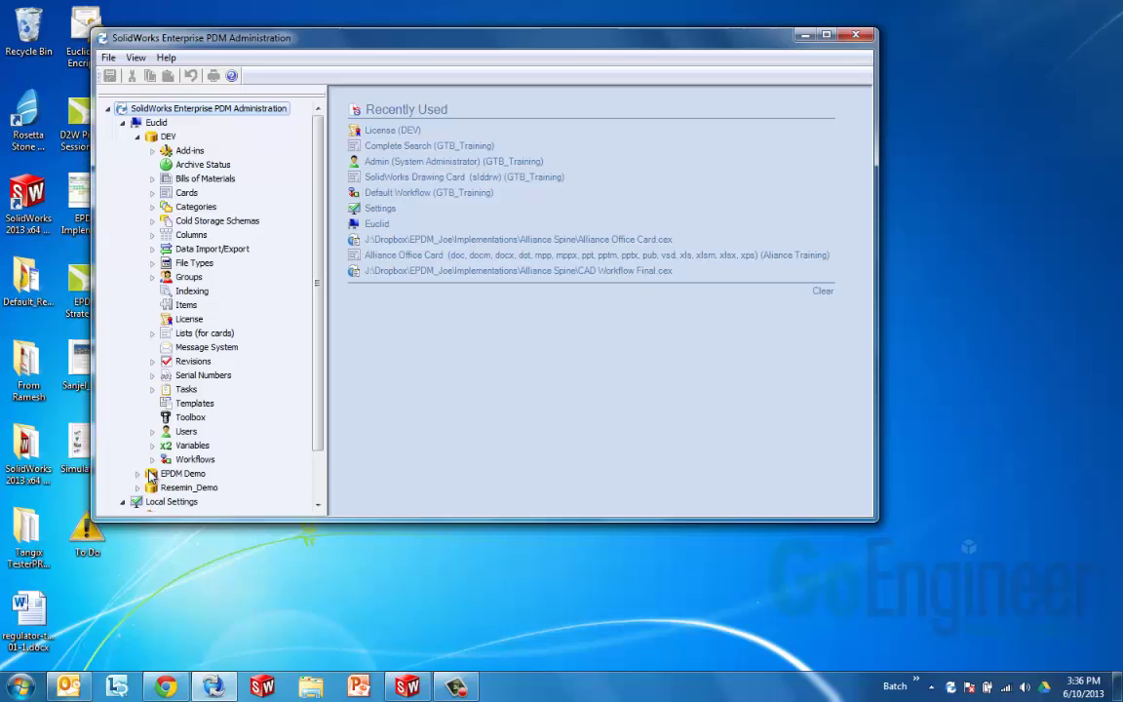
Set the vault license to the SNL_FLEXID .txt file from the Desktop
{"action": "right_click", "coordinate": [186, 321]}
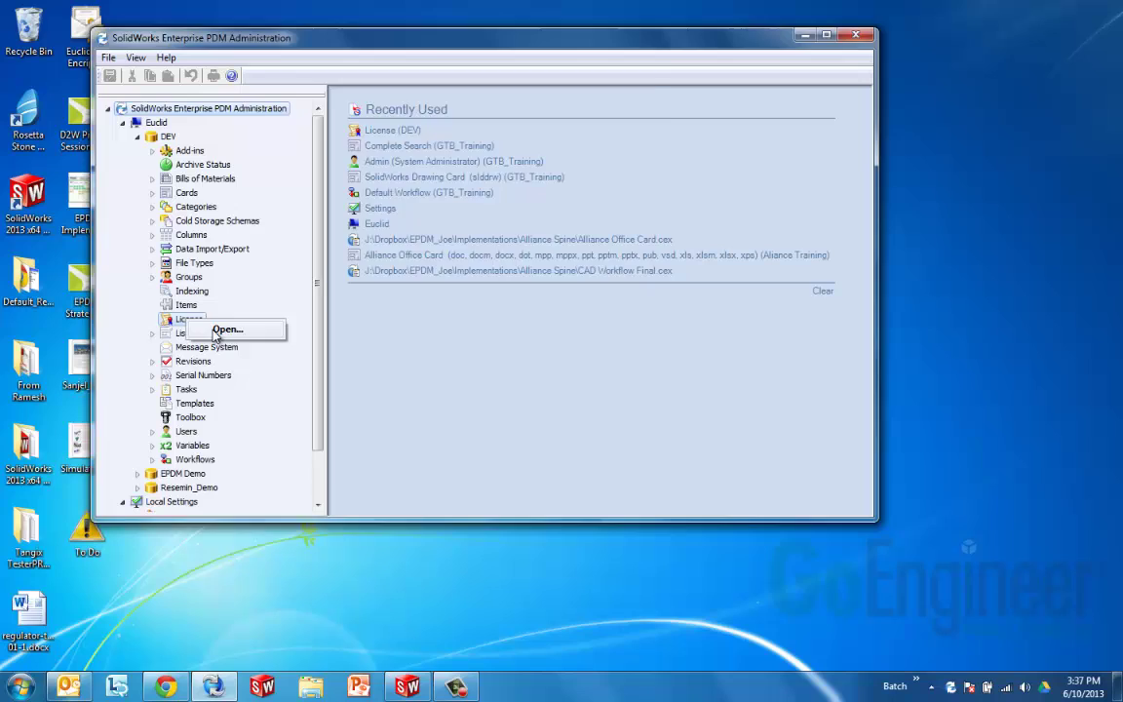
{"action": "left_click", "coordinate": [218, 333]}
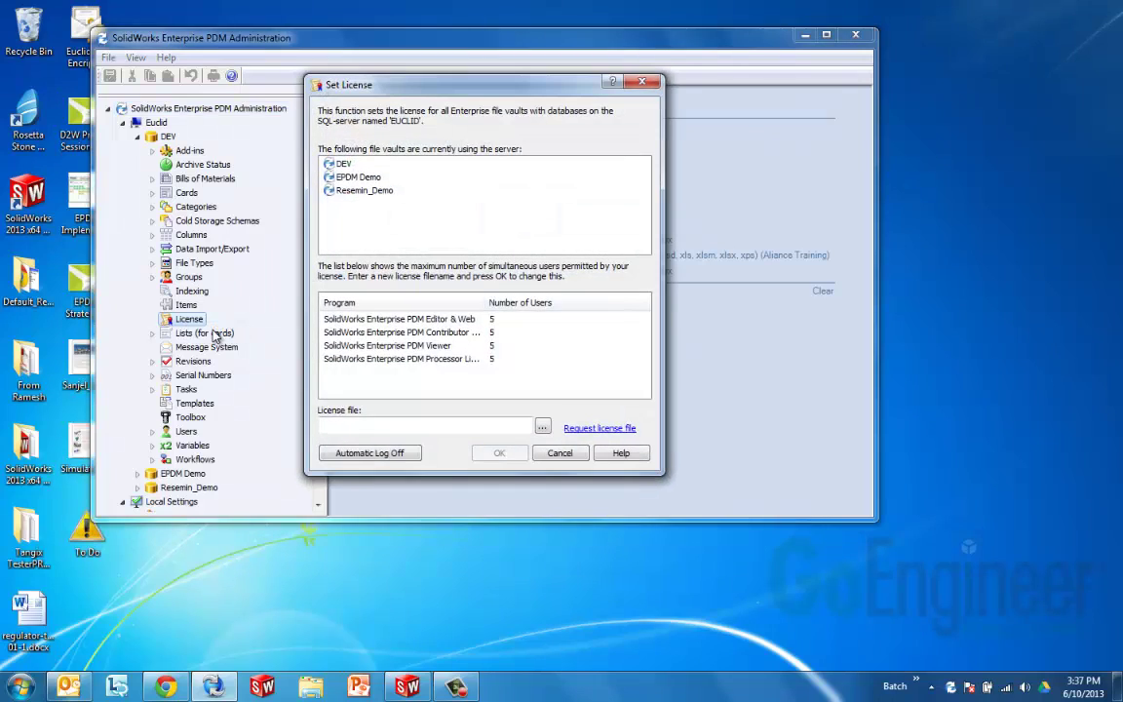
{"action": "left_click", "coordinate": [543, 428]}
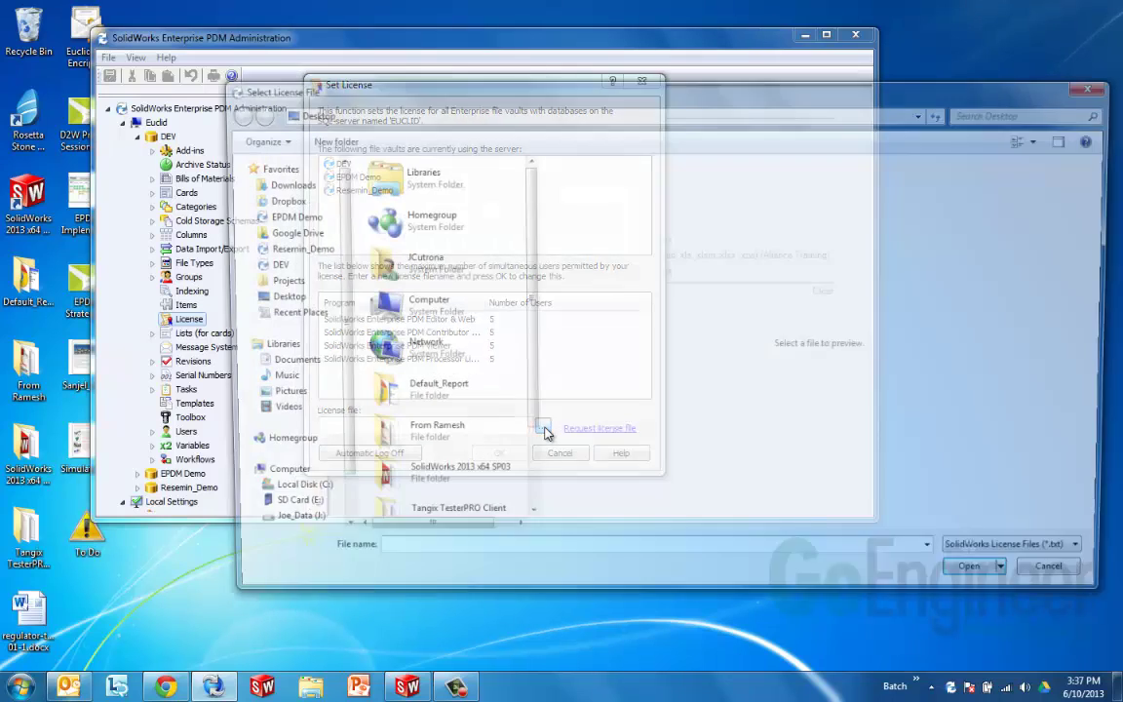
{"action": "scroll", "coordinate": [482, 409], "scroll_direction": "down", "scroll_amount": 2}
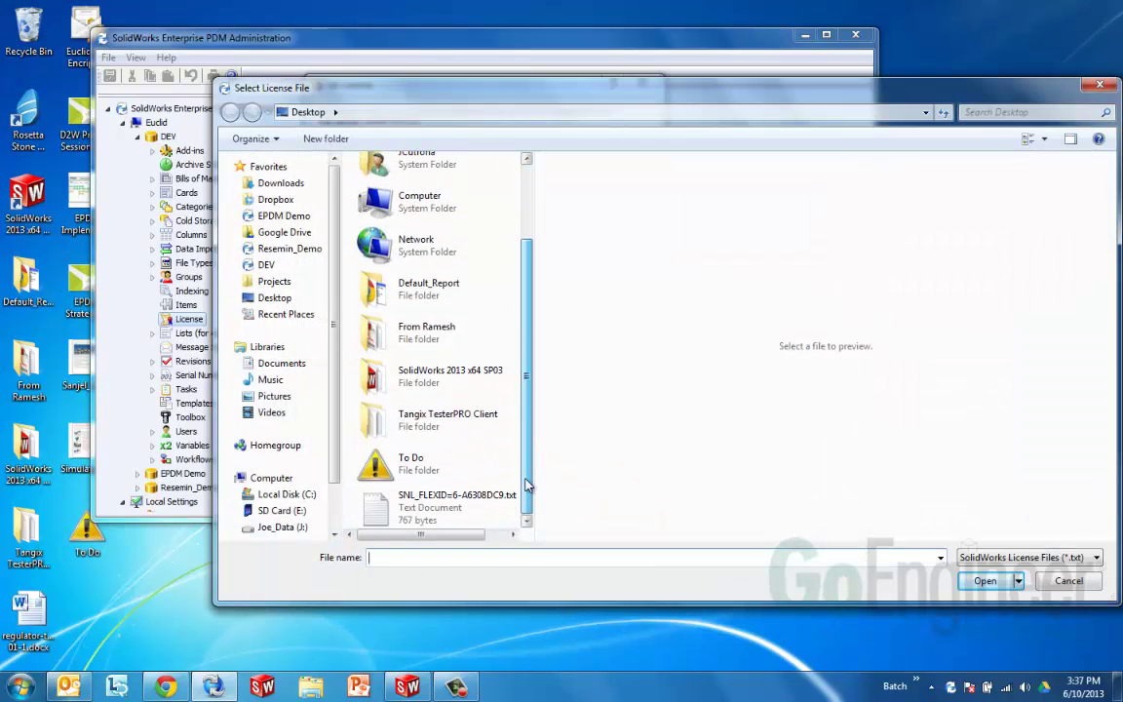
{"action": "left_click", "coordinate": [441, 512]}
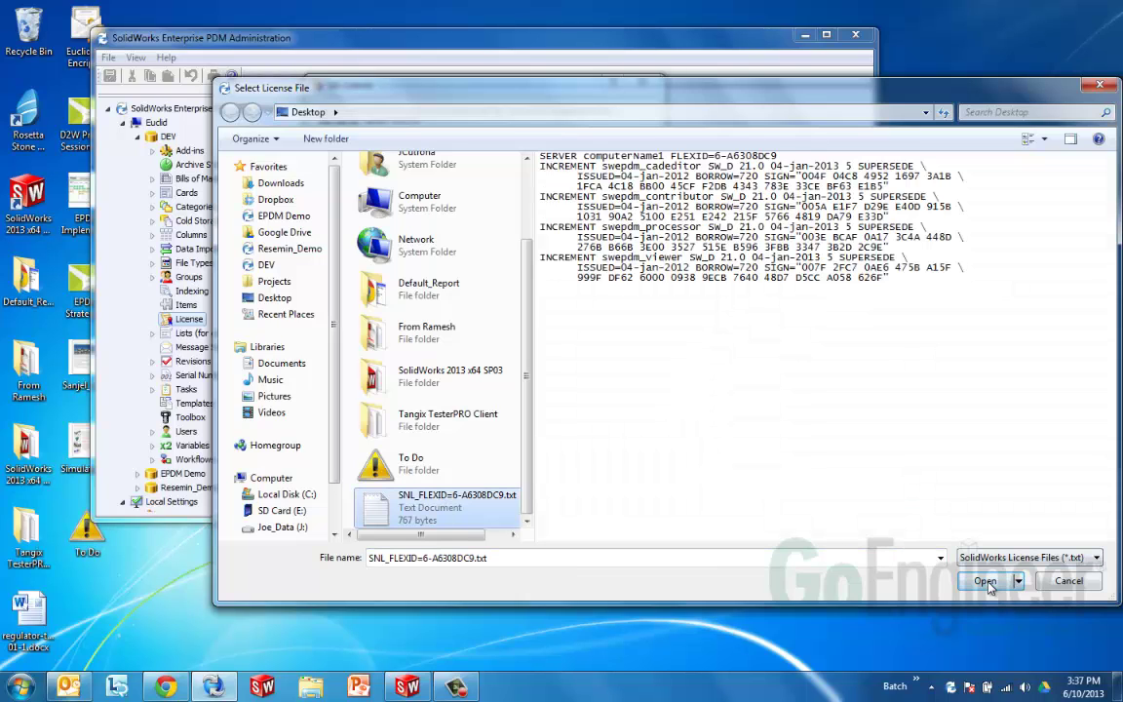
{"action": "left_click", "coordinate": [986, 581]}
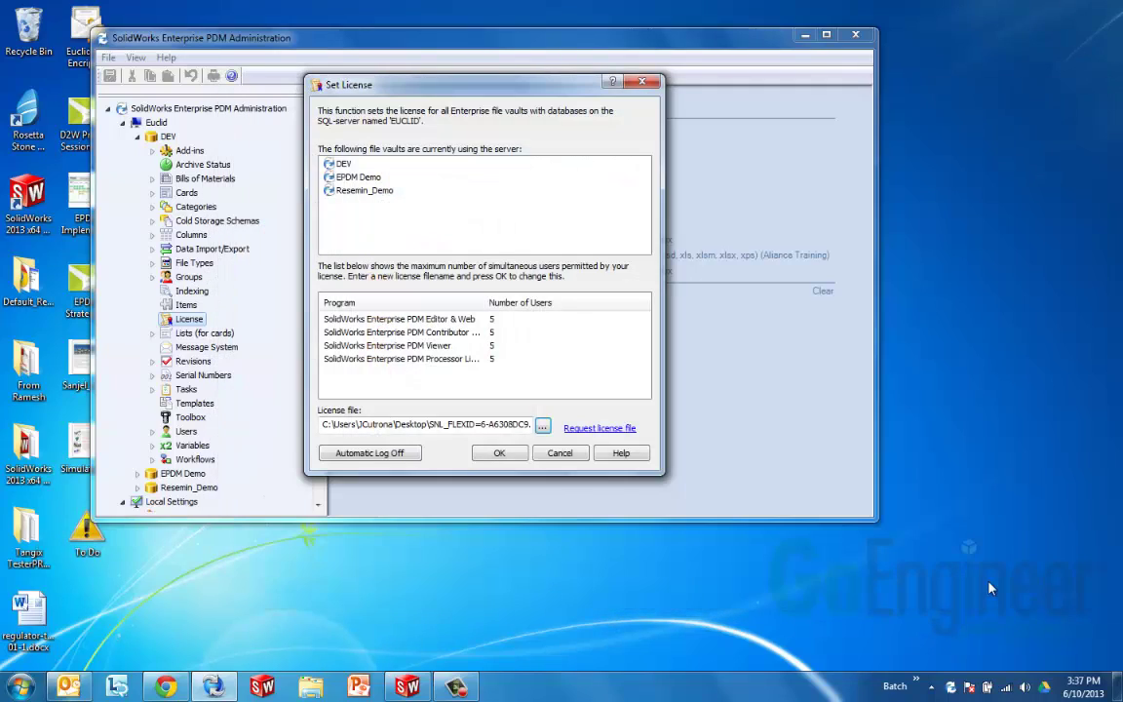
{"action": "left_click", "coordinate": [500, 454]}
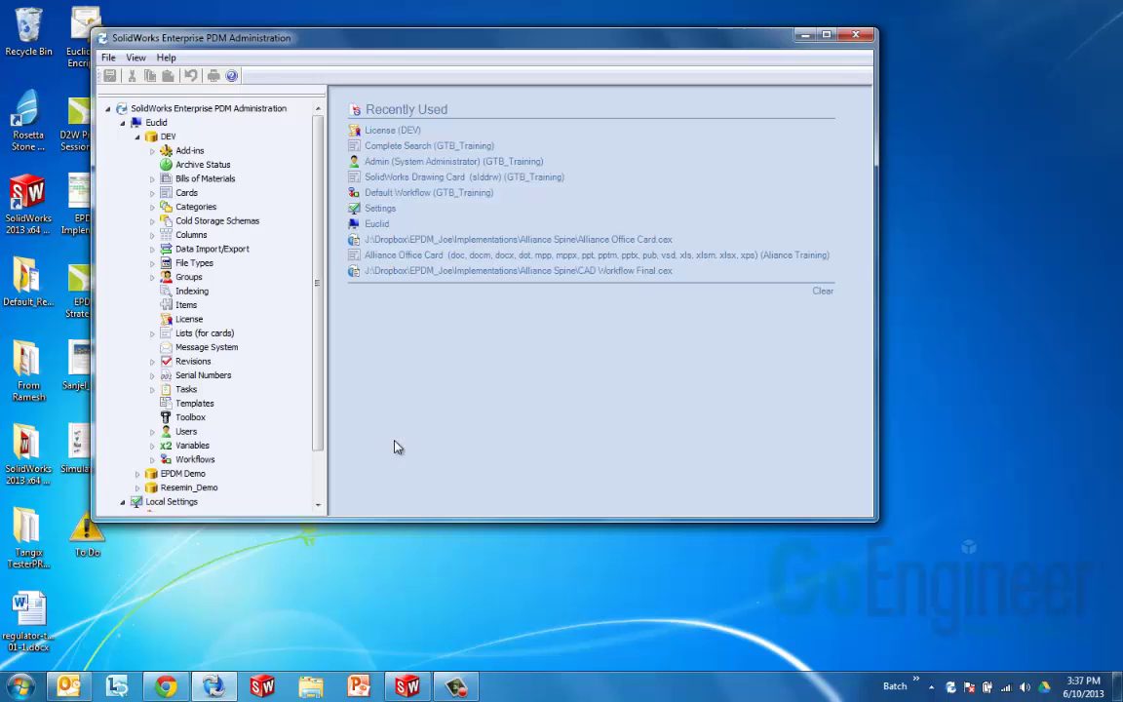
{"action": "right_click", "coordinate": [192, 323]}
{"action": "left_click", "coordinate": [220, 328]}
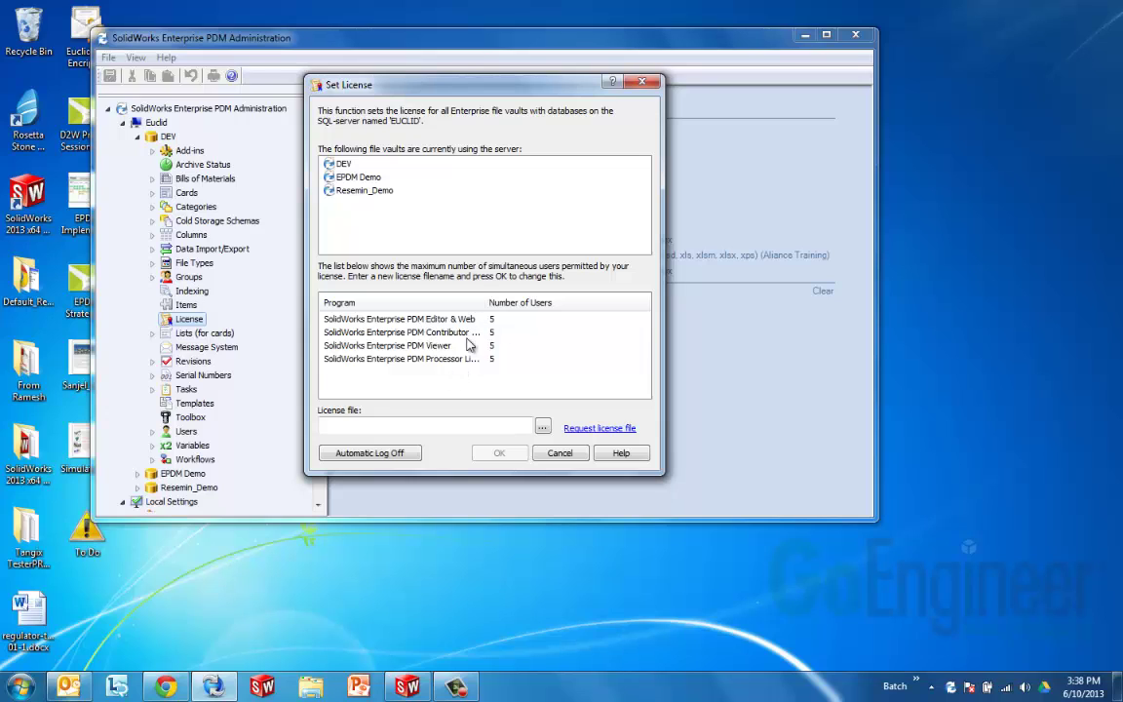
{"action": "left_click_drag", "start_coordinate": [487, 294], "coordinate": [509, 298]}
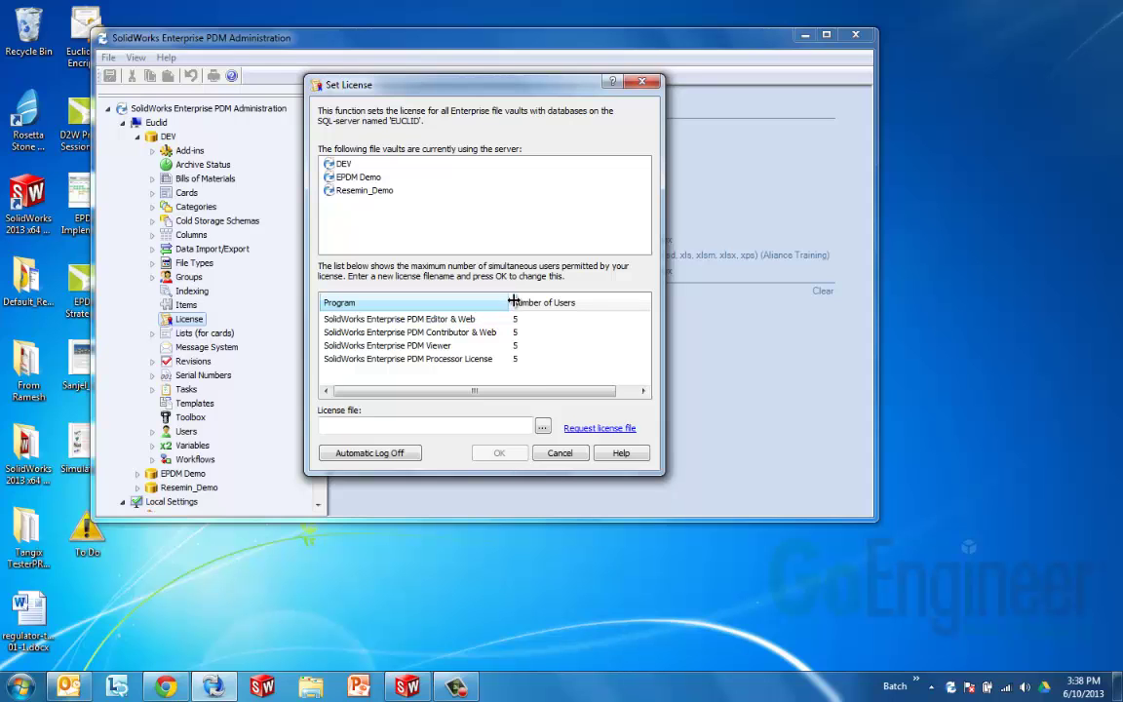
{"action": "left_click", "coordinate": [560, 453]}
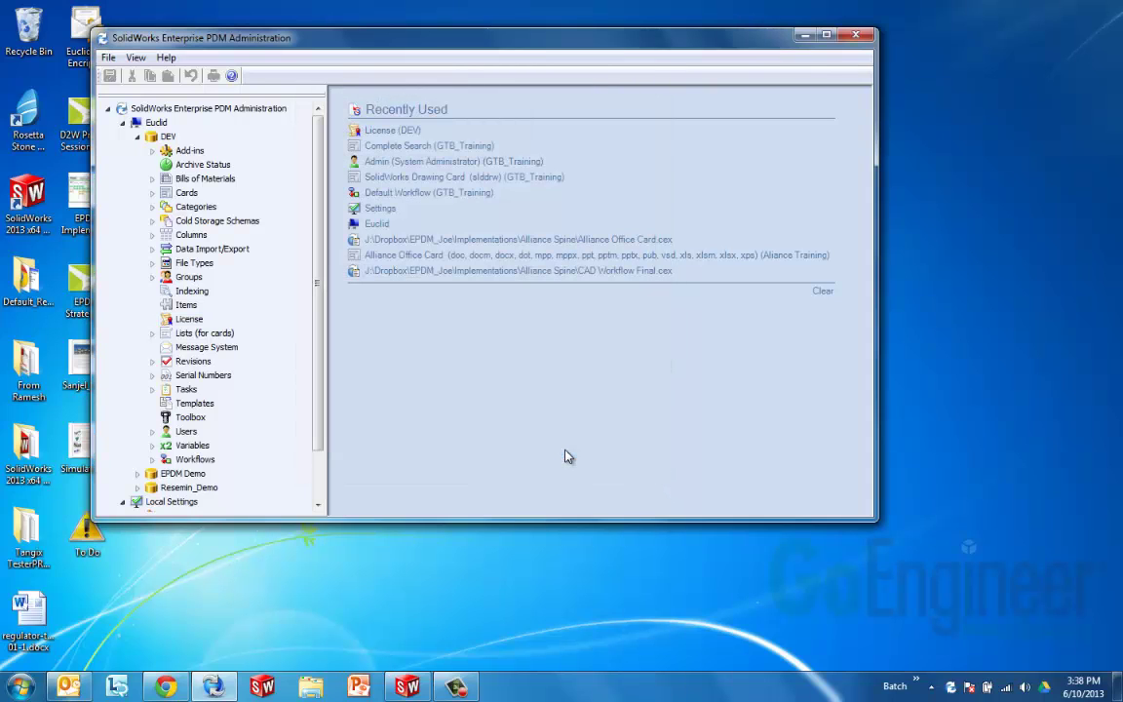